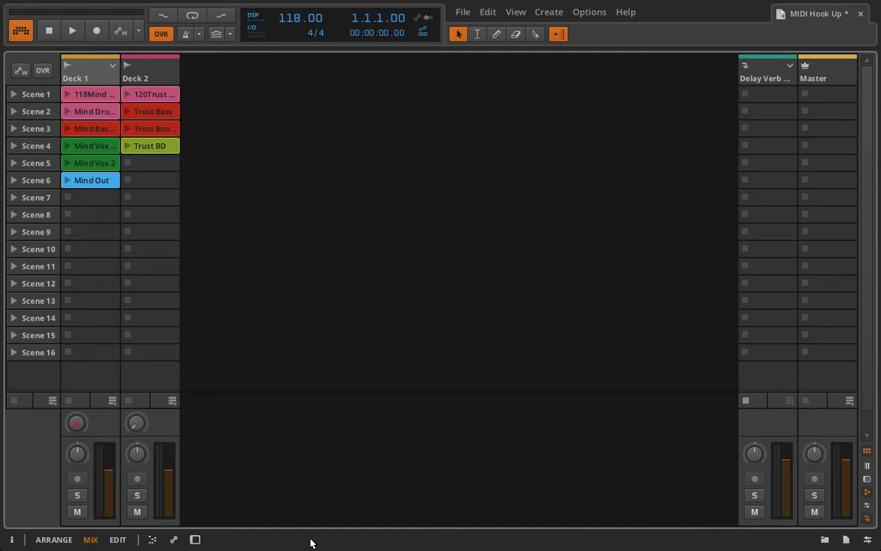
Step: Switch to Apogee Maestro 2, raise the speaker output level to unmute it, and route the headphone output to Out 3-4
click(449, 545)
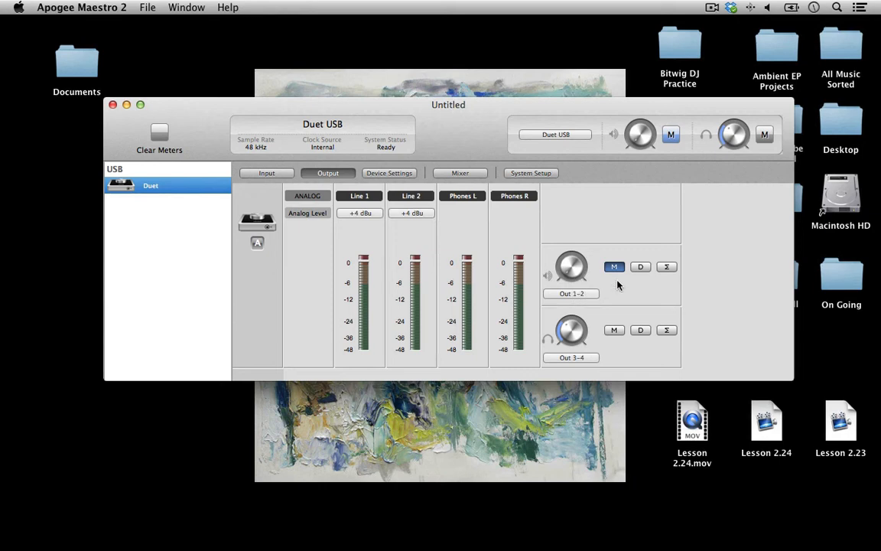
drag(574, 264, 565, 238)
click(570, 358)
click(572, 348)
click(570, 357)
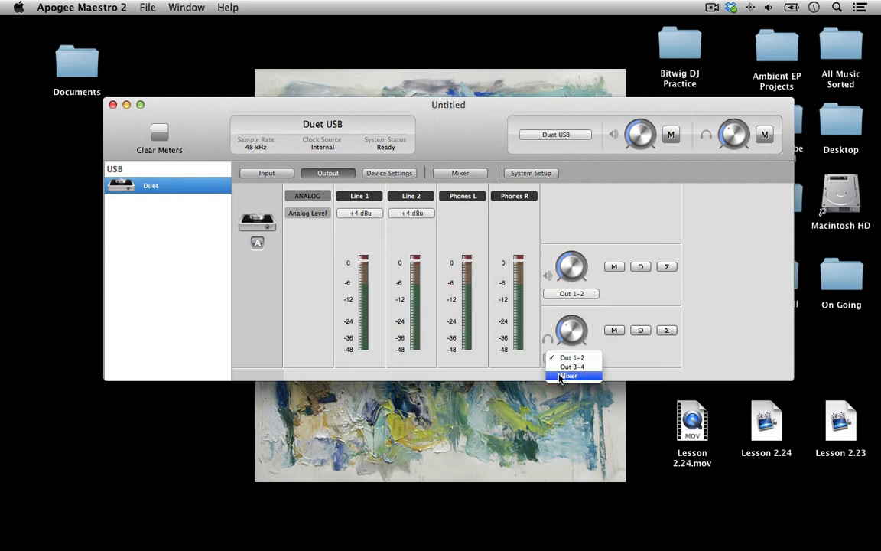
click(569, 367)
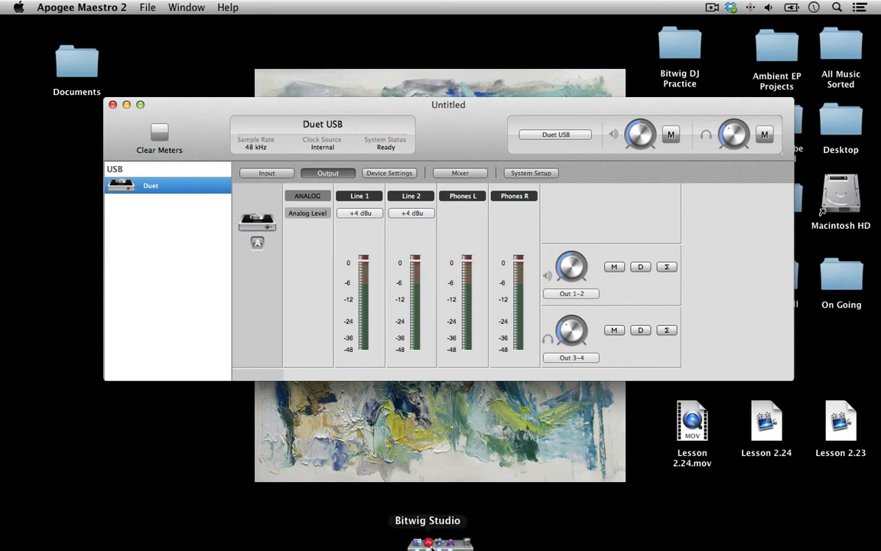
Step: Switch to Bitwig Studio and remove the Headphone Cue output in the audio preferences
click(430, 544)
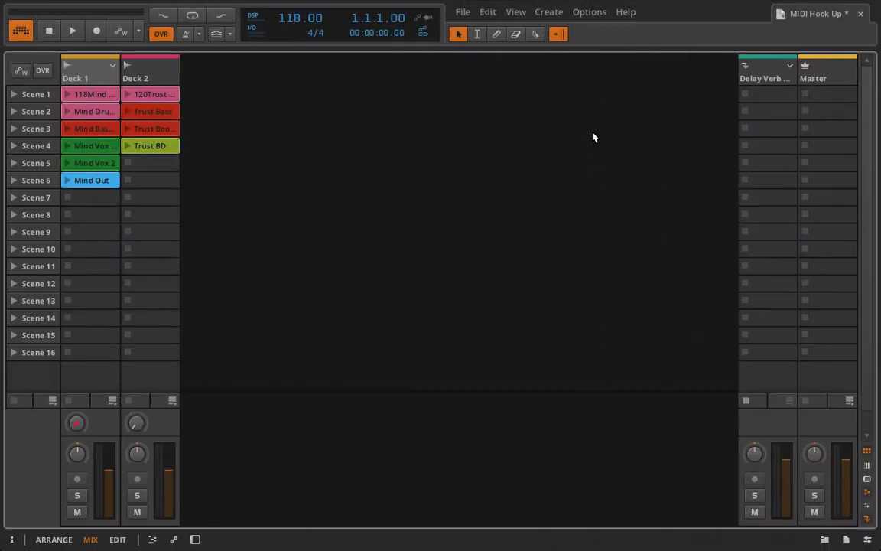
click(589, 13)
click(599, 317)
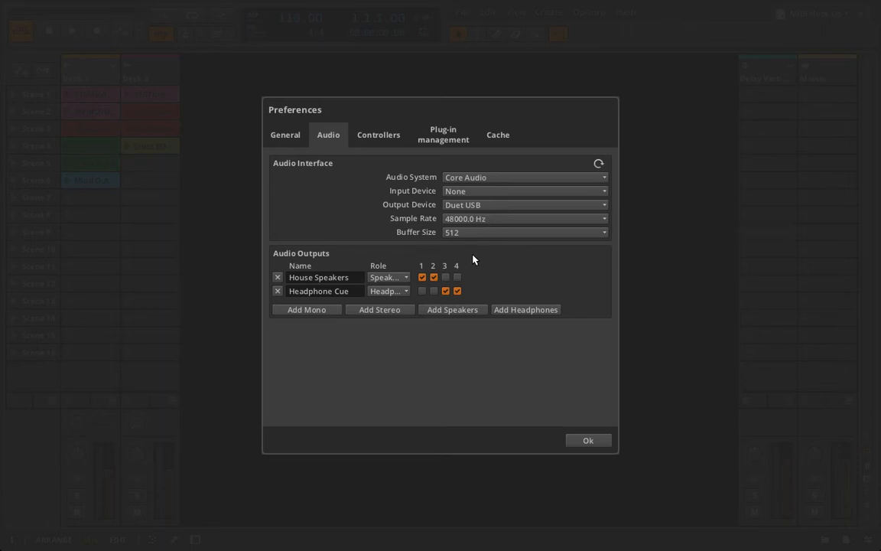
click(276, 291)
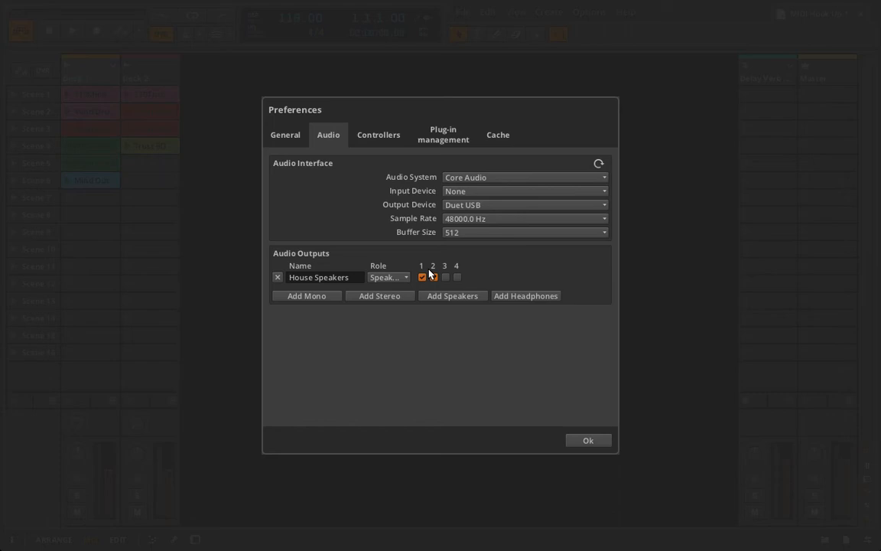
Step: Add a headphones output on channels 3 and 4, name it Headphones Cue with the Headphones role, and accept the preferences
click(547, 296)
double_click(352, 290)
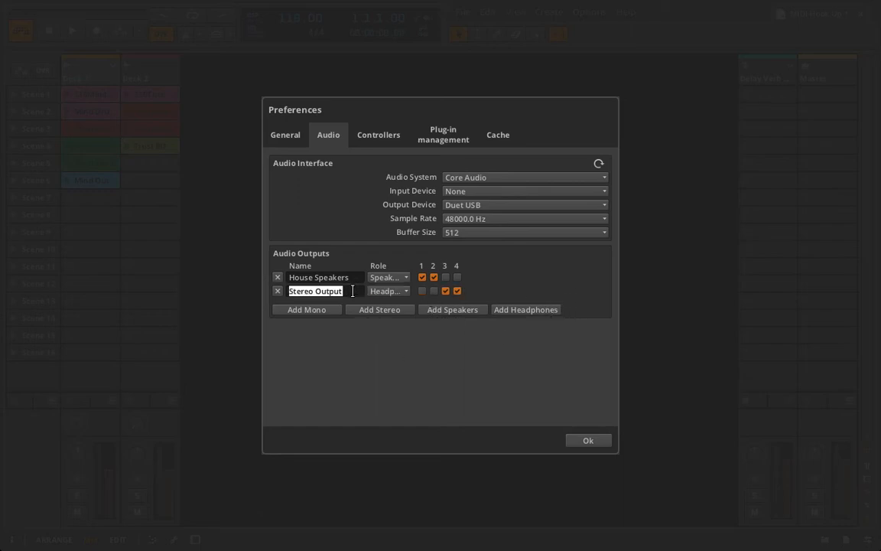
key(BackSpace)
text(Headh)
key(BackSpace)
text(phones Cue)
click(396, 290)
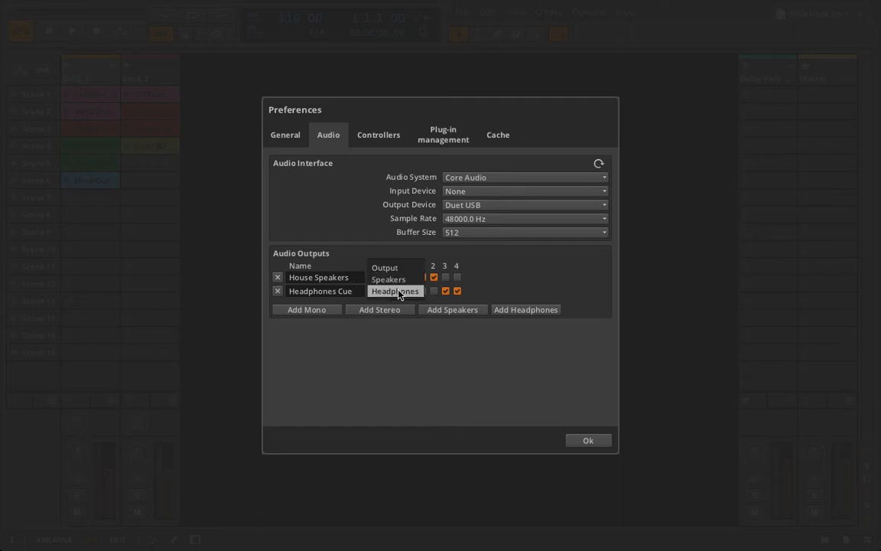
click(397, 291)
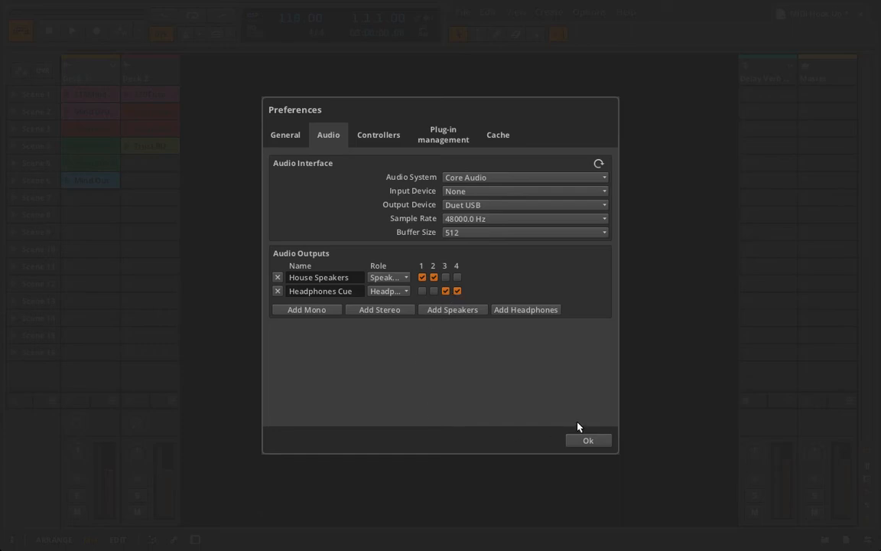
click(571, 444)
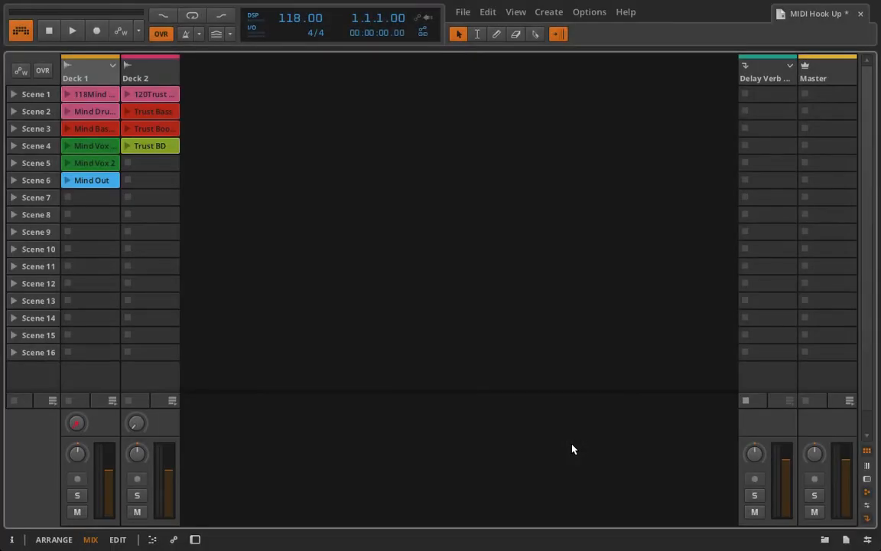
Step: Show the Studio I/O settings and check the role options of the outputs in the audio preferences
click(869, 540)
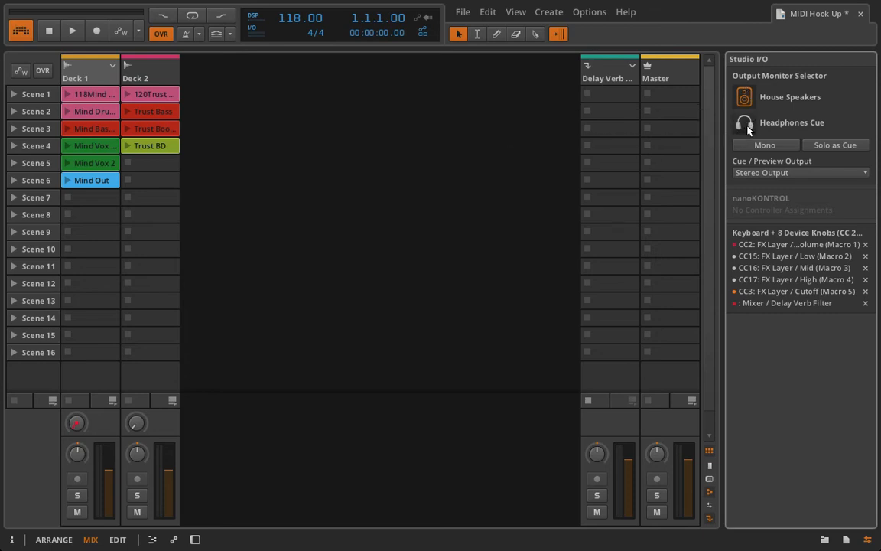
click(589, 12)
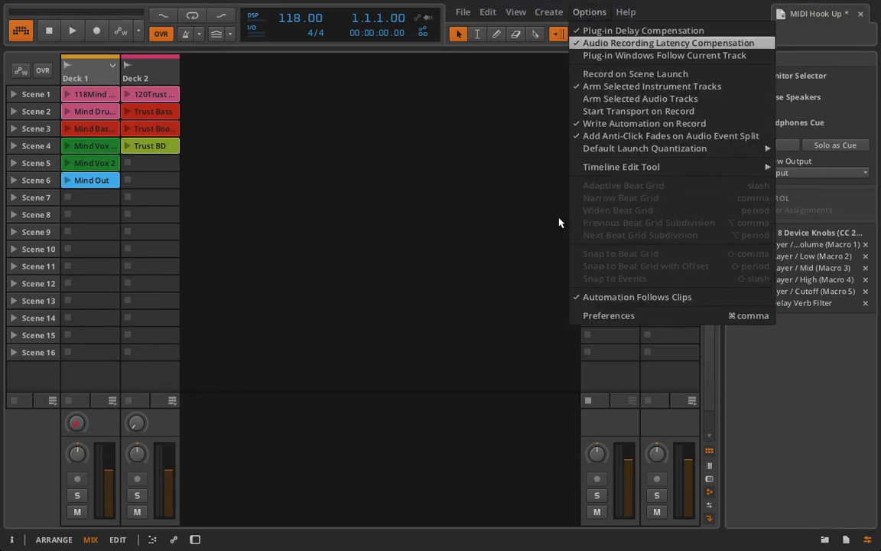
click(587, 316)
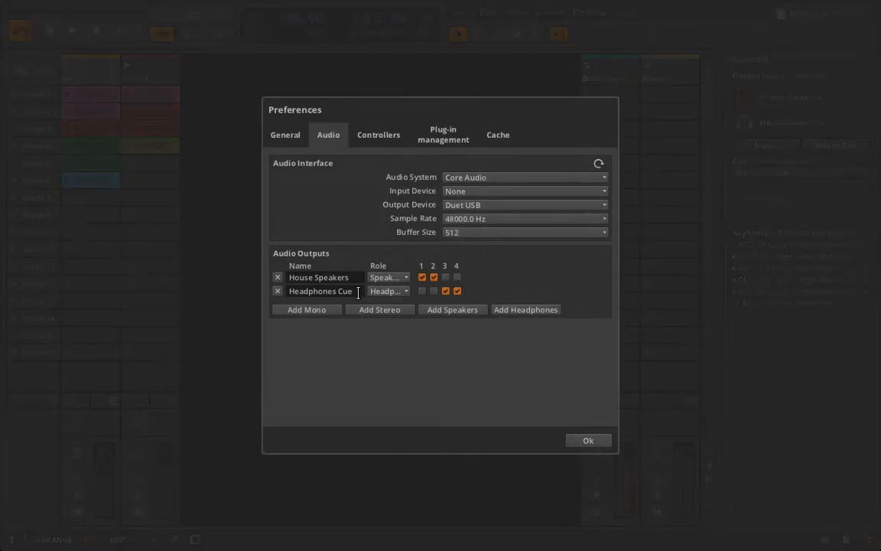
click(404, 289)
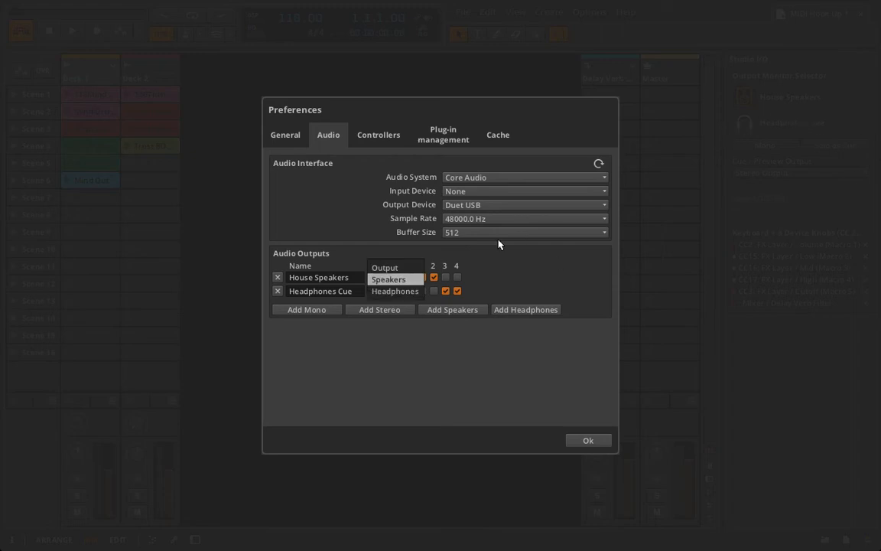
click(487, 273)
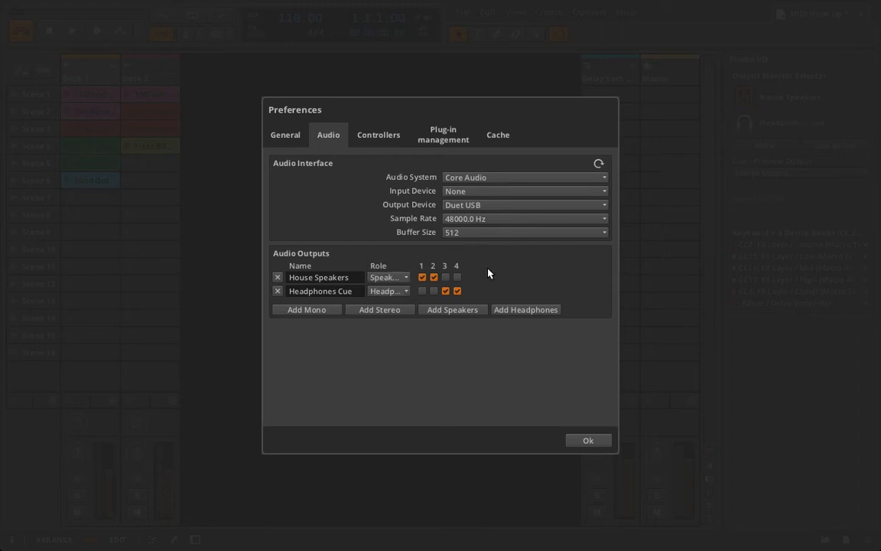
click(581, 441)
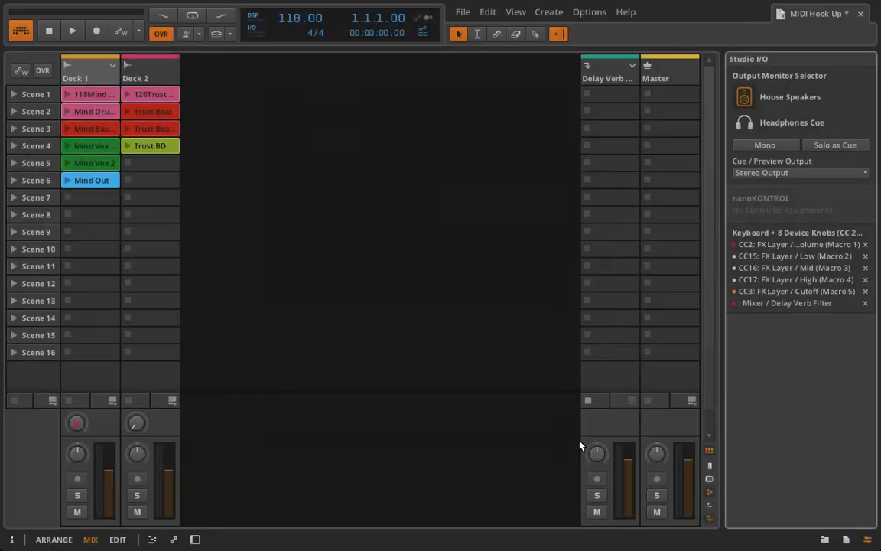
Step: Try the output monitor selector by switching Headphones Cue on and off and House Speakers off and on
click(746, 122)
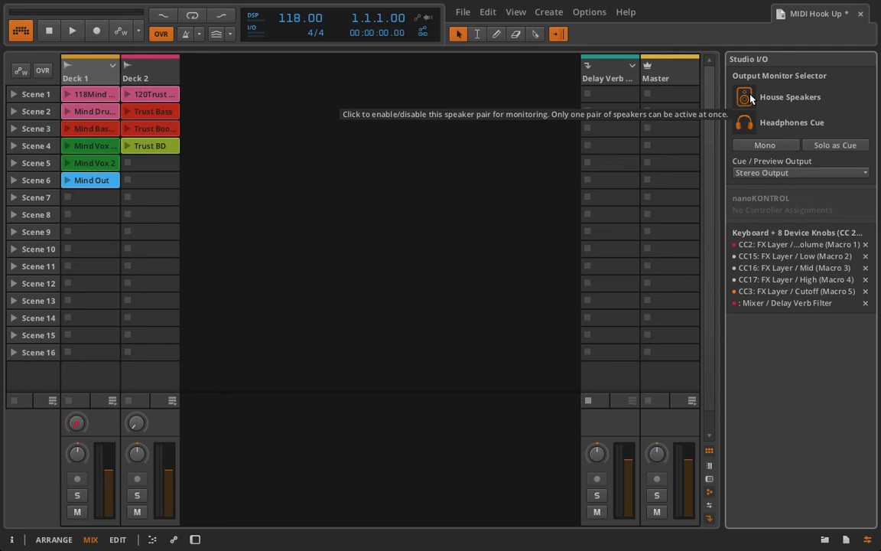
click(746, 97)
click(745, 97)
click(743, 123)
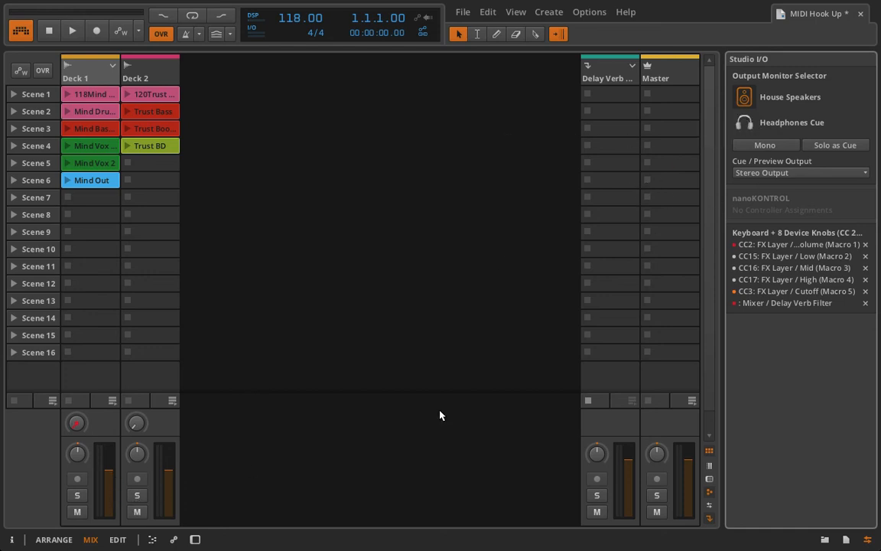
Step: Enable Solo as Cue and set the Cue / Preview Output to Headphones Cue
click(836, 146)
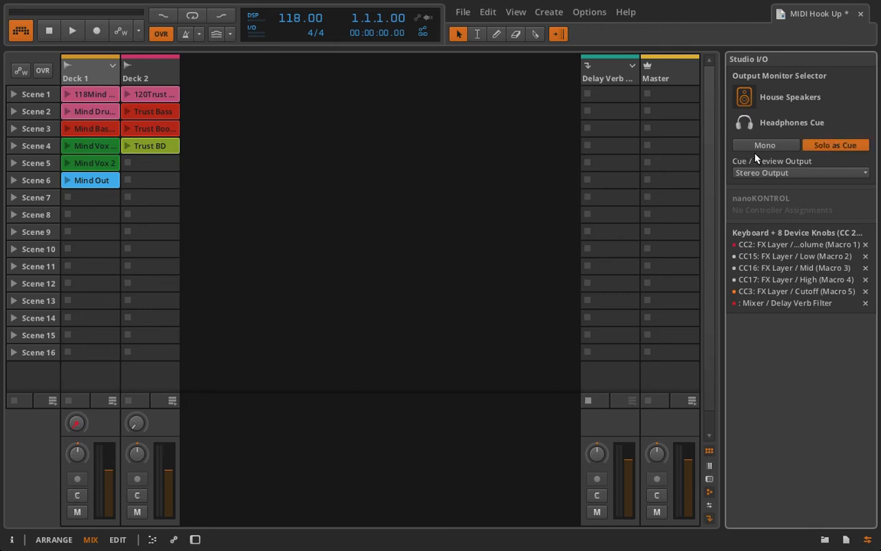
click(757, 173)
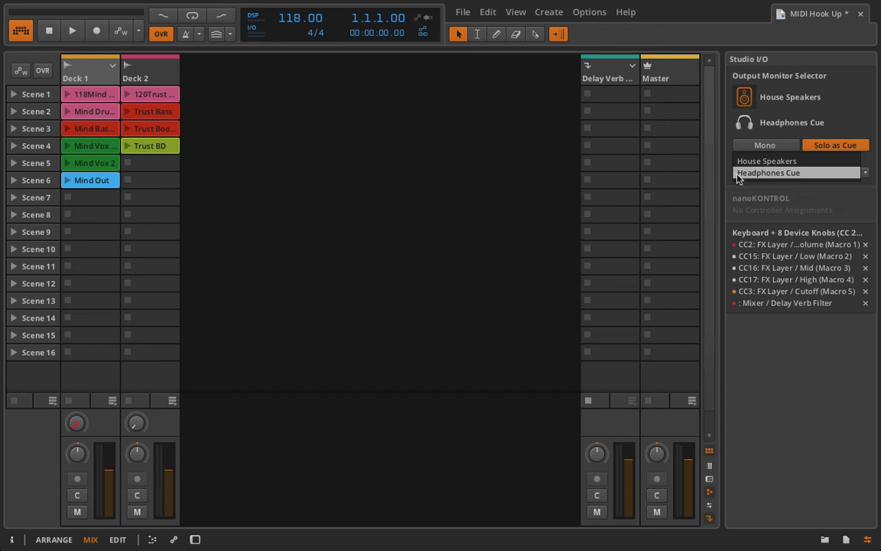
click(756, 174)
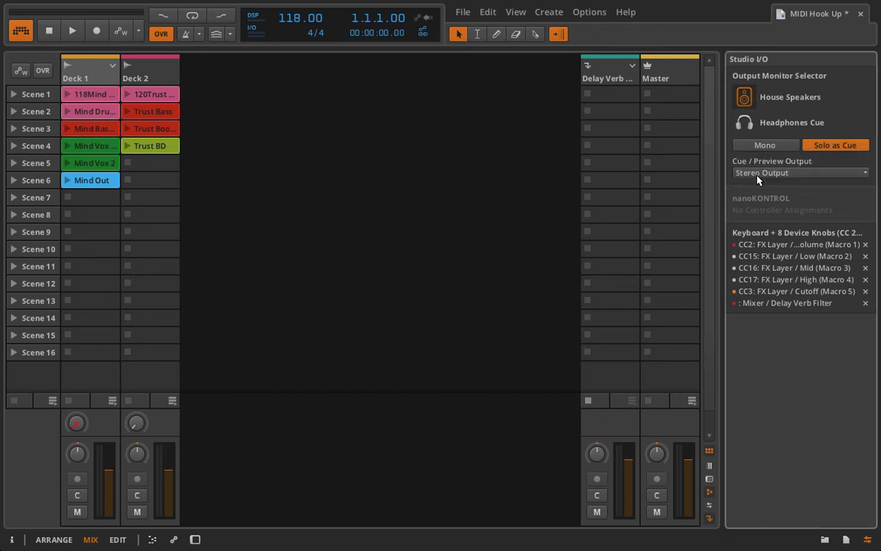
click(756, 174)
click(757, 174)
click(749, 173)
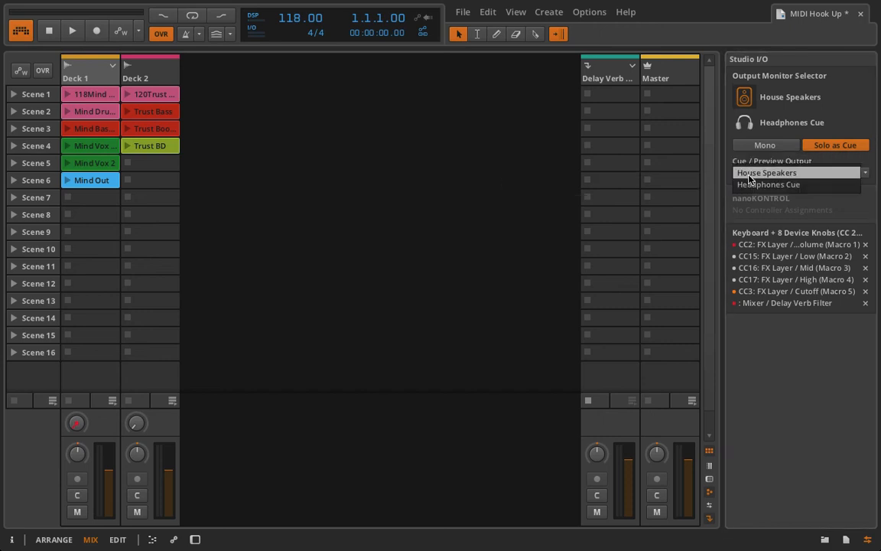
click(753, 174)
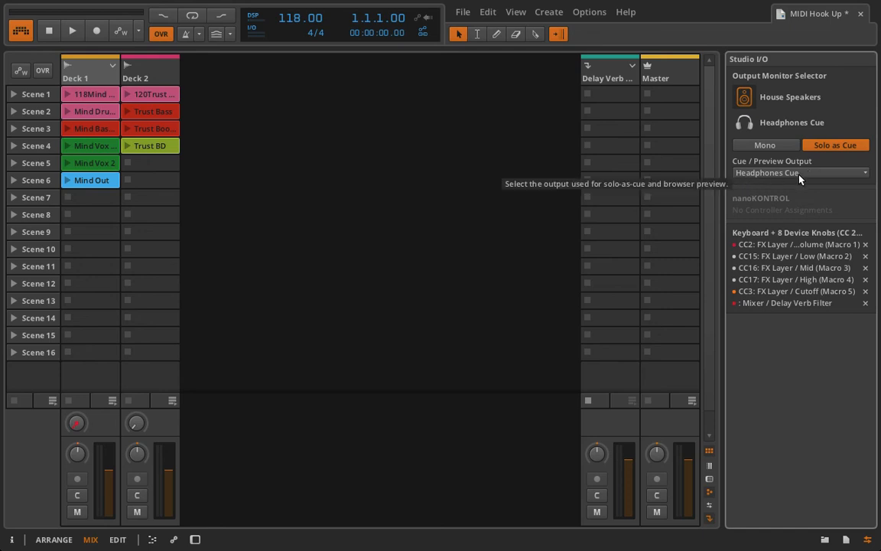
Step: Try the regular solo on Deck 2 with Solo as Cue turned off
click(139, 496)
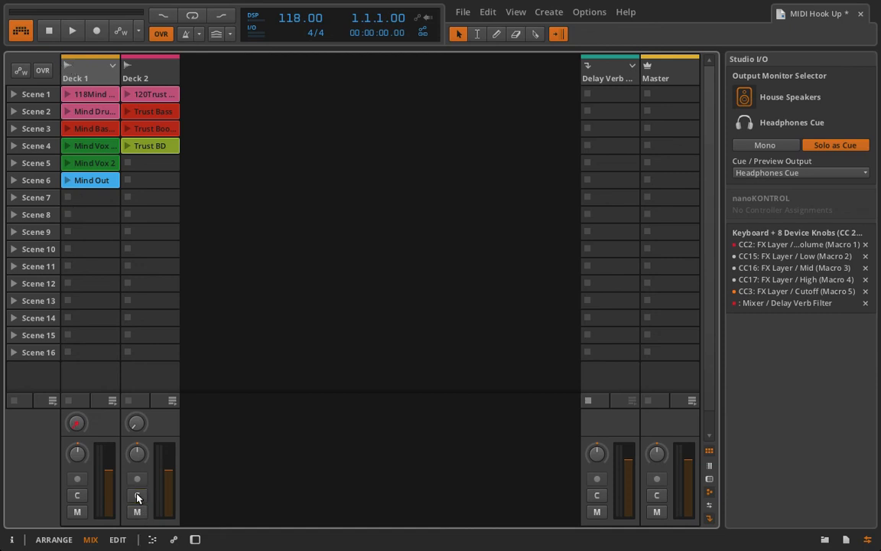
click(832, 146)
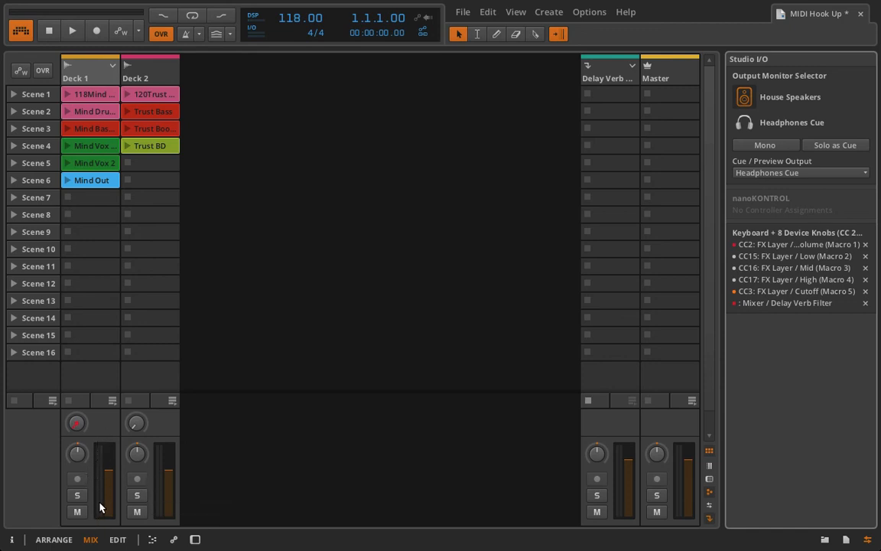
click(138, 496)
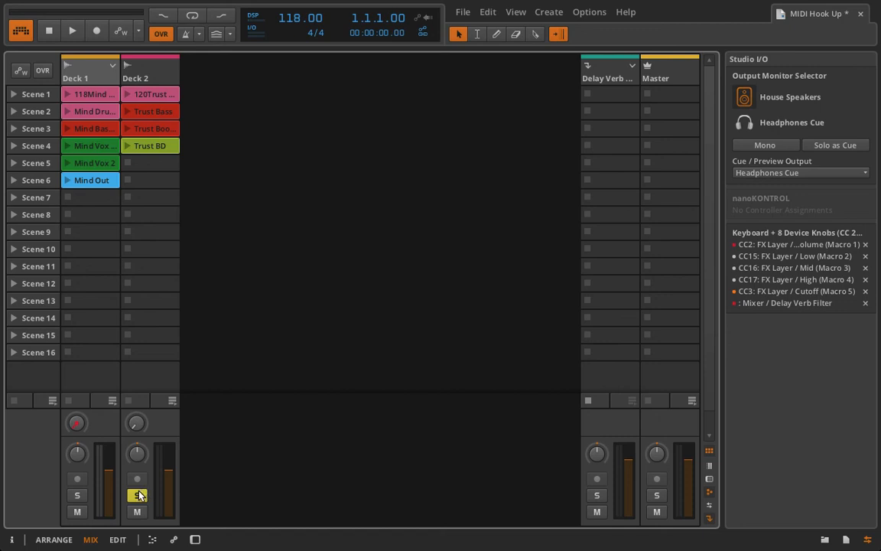
Step: Turn Solo as Cue back on and cue Deck 2
click(834, 145)
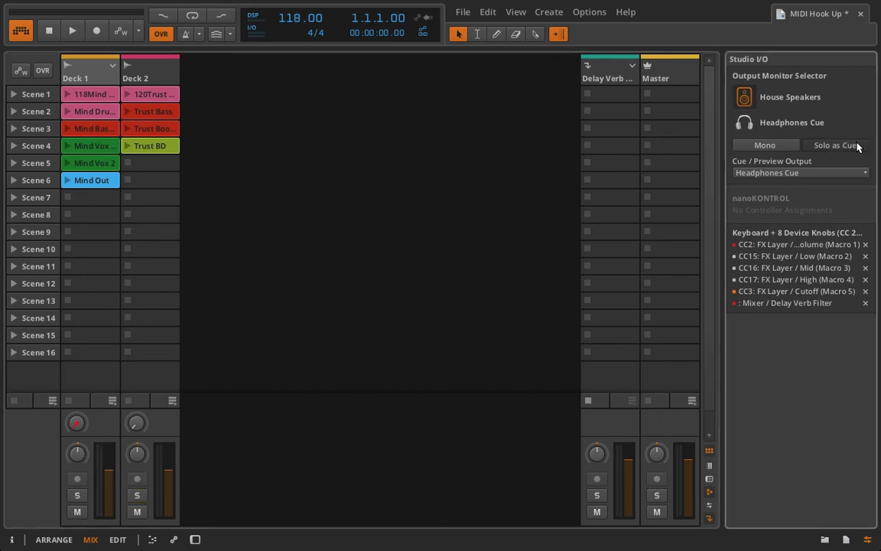
click(137, 495)
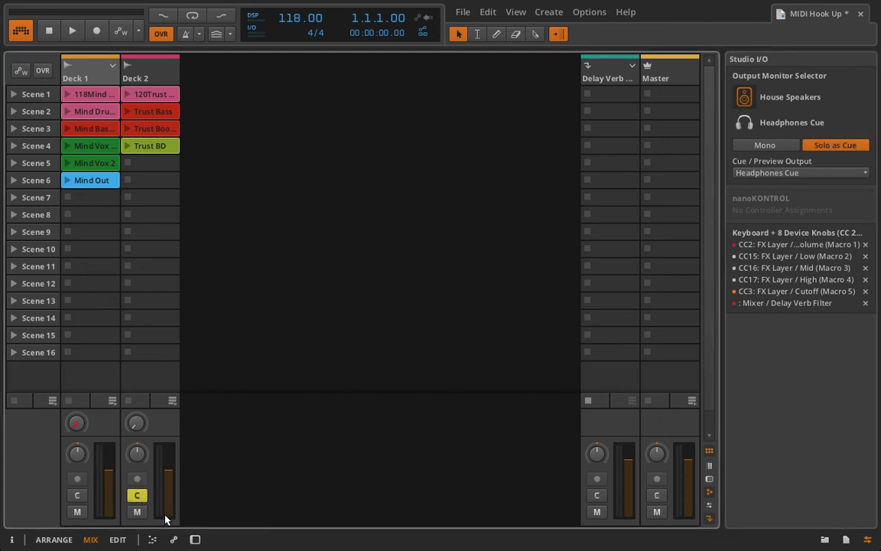